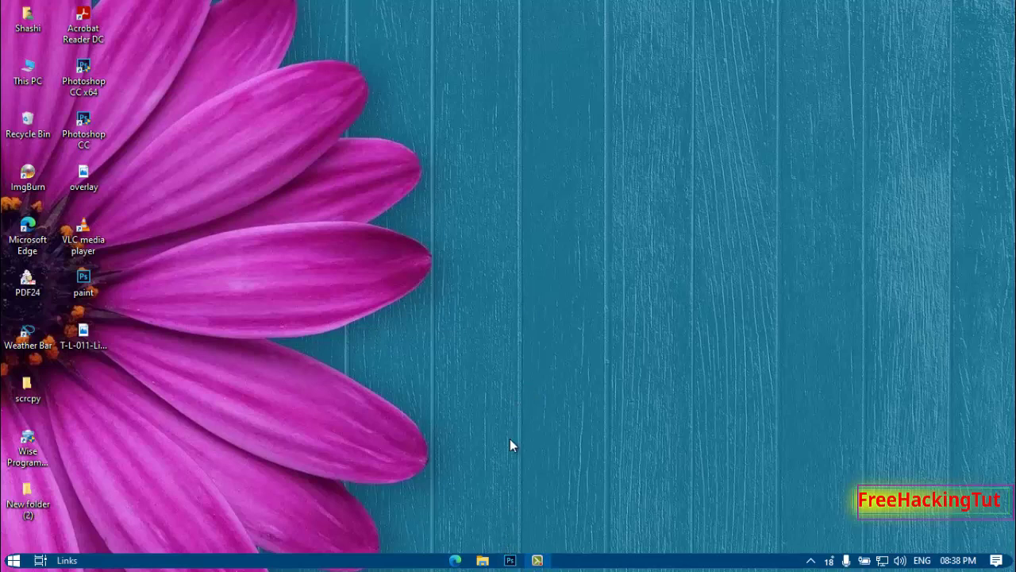
Open paint.psd from the Desktop through File > Open
left_click(508, 561)
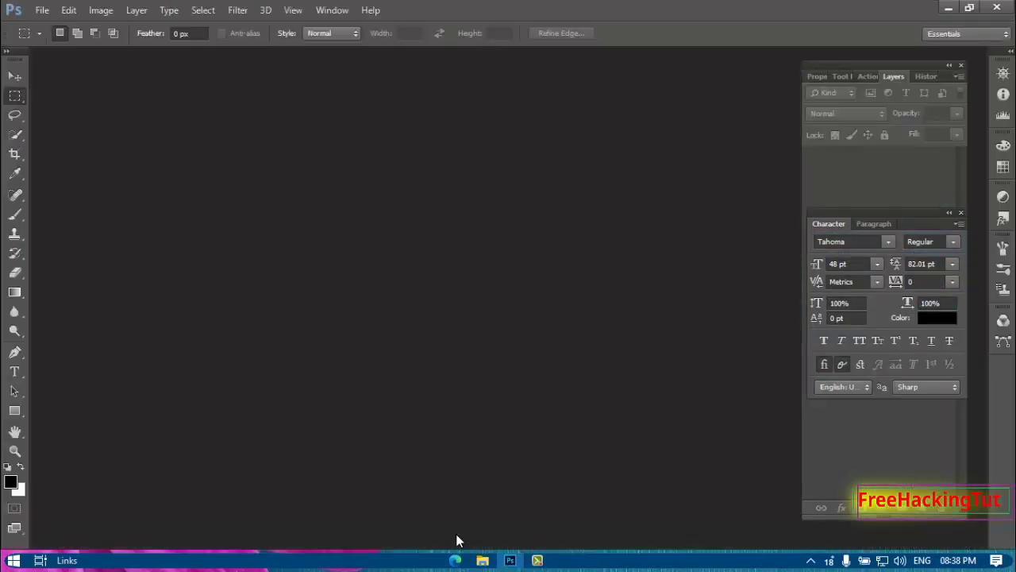
left_click(41, 10)
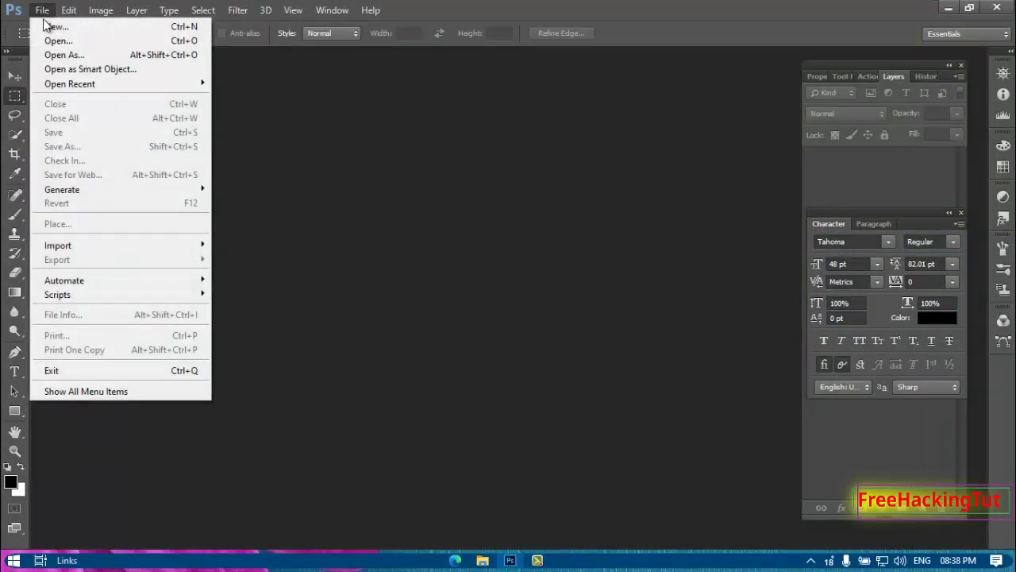
left_click(54, 43)
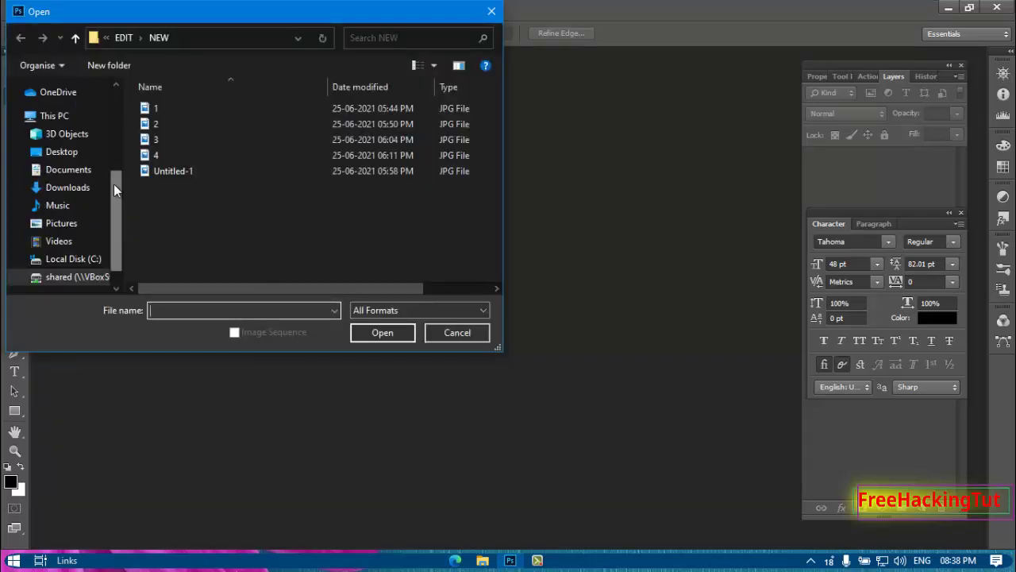
scroll(114, 188, "up", 3)
left_click(64, 116)
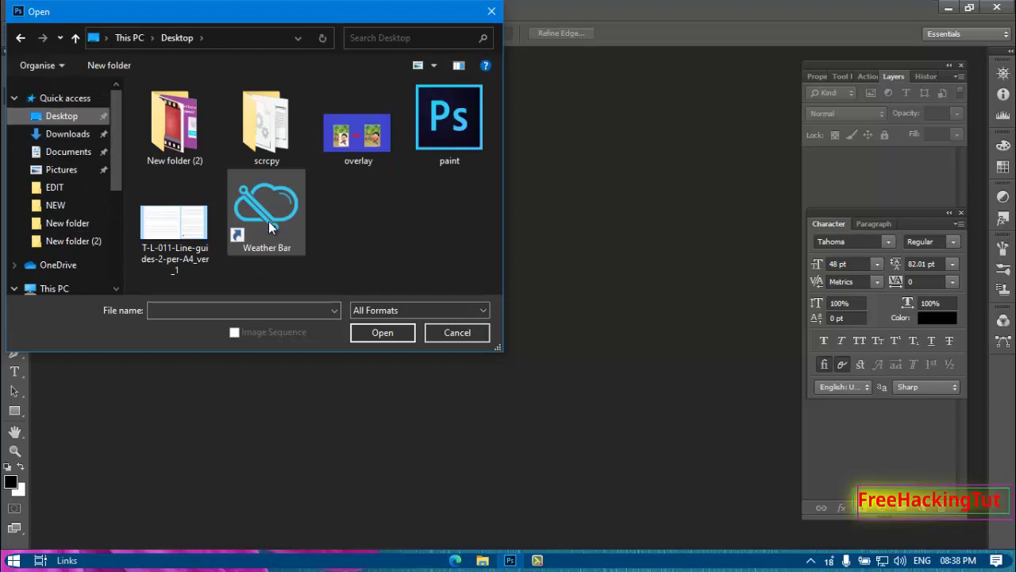
double_click(443, 117)
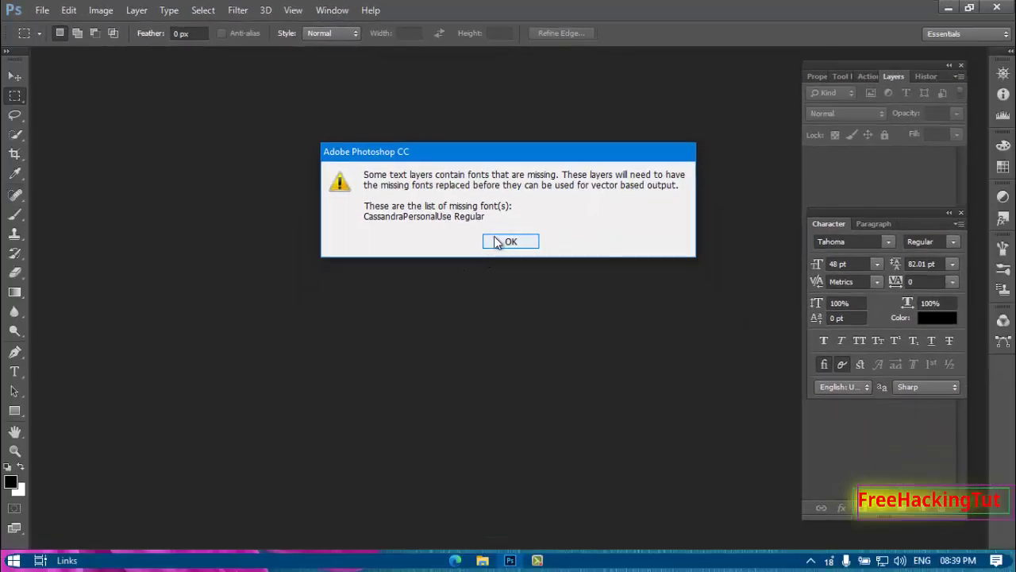
Dismiss the missing-font warning and click into the title text with the Type tool
left_click(495, 237)
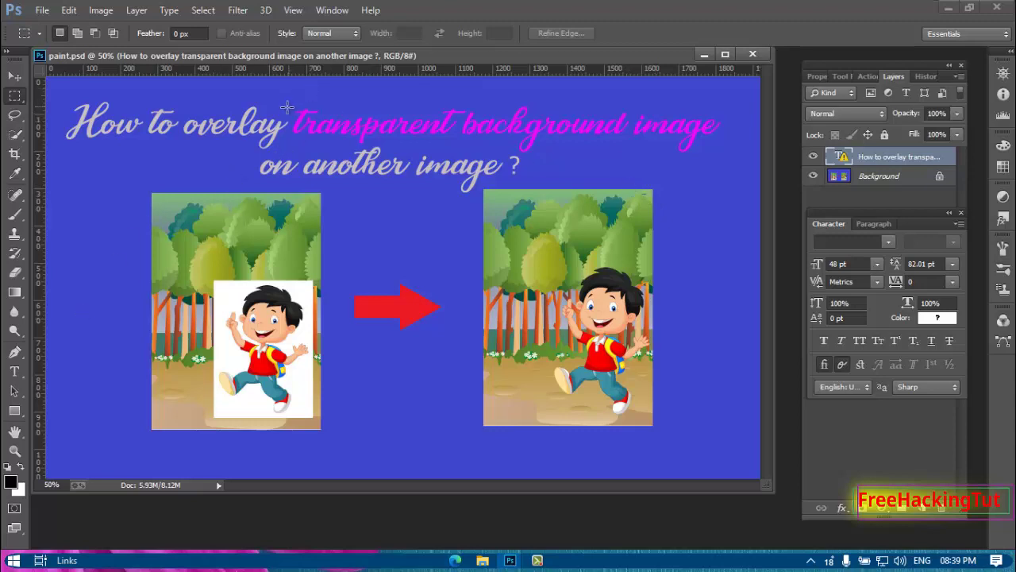
left_click(15, 371)
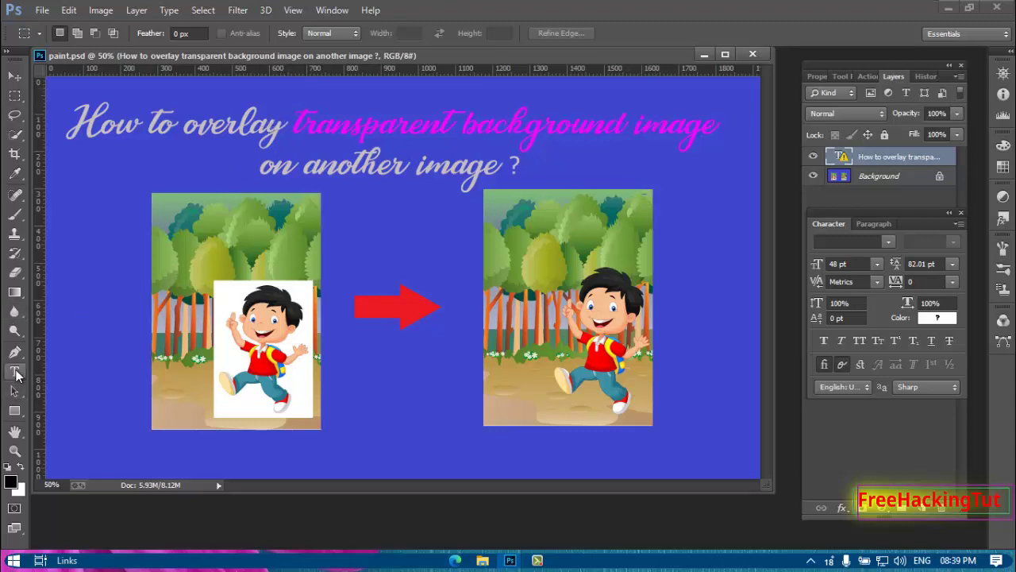
left_click(221, 125)
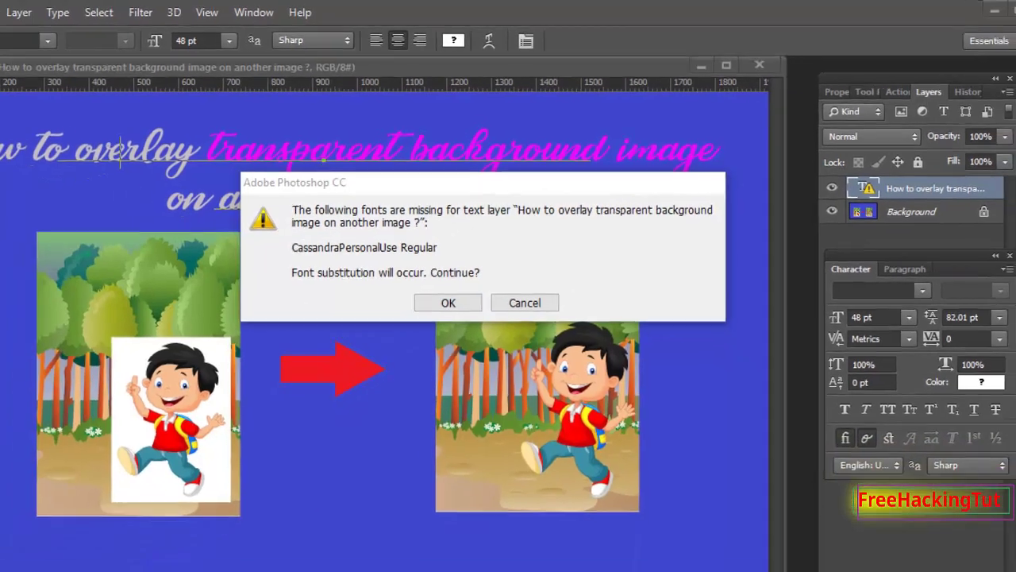
Open Edge on Google, close the account popup, and shrink the browser window
left_click(459, 560)
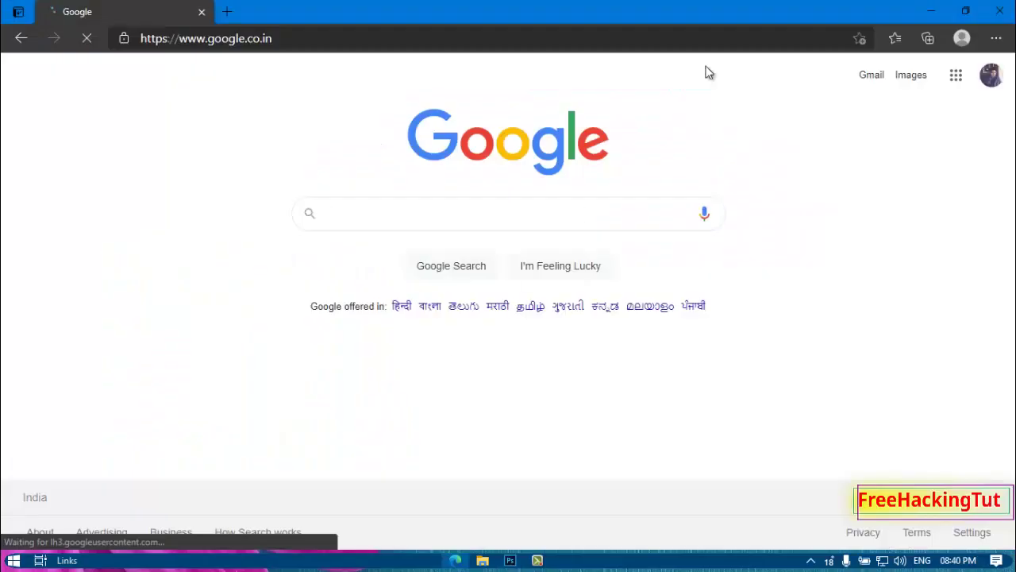
left_click(873, 233)
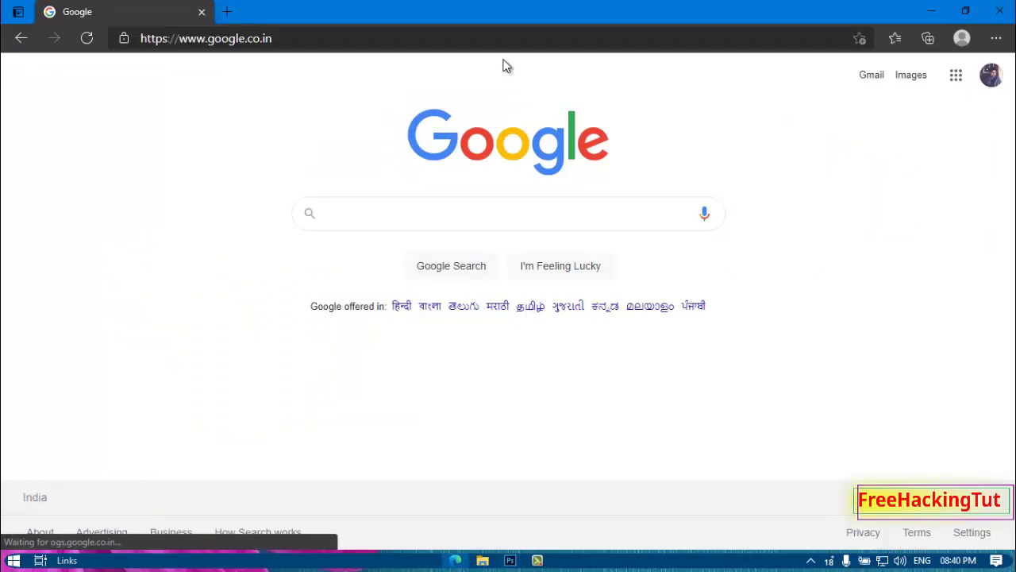
left_click_drag(505, 12, 446, 271)
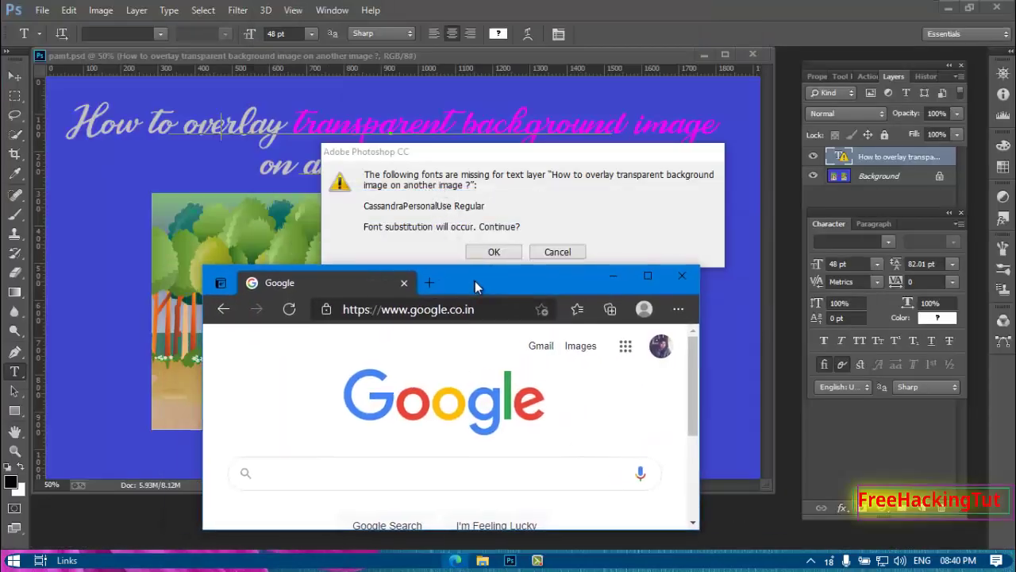
Search Google for 'cassandra personal use font free download'
left_click(366, 472)
type("ca")
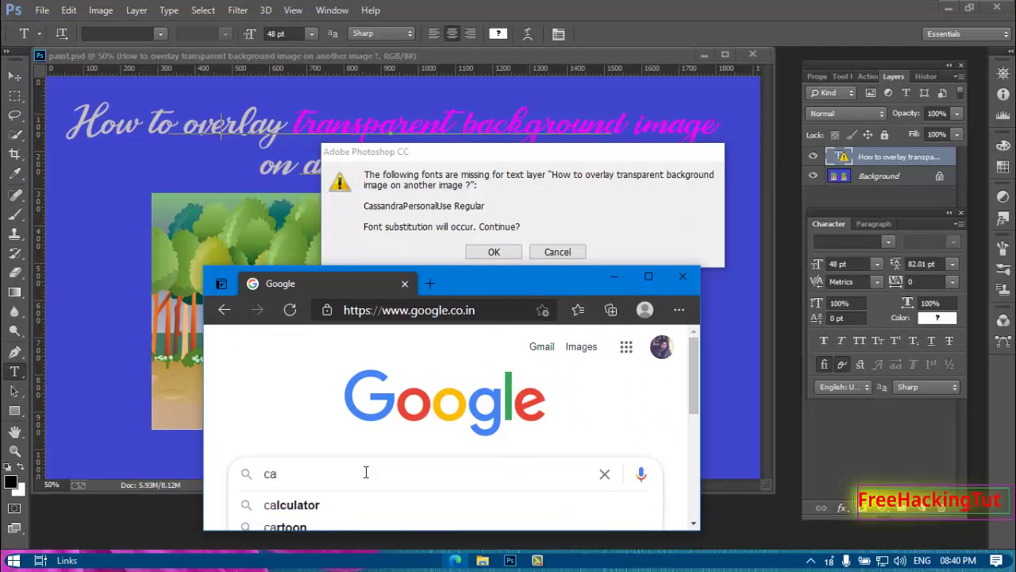
type("ssan")
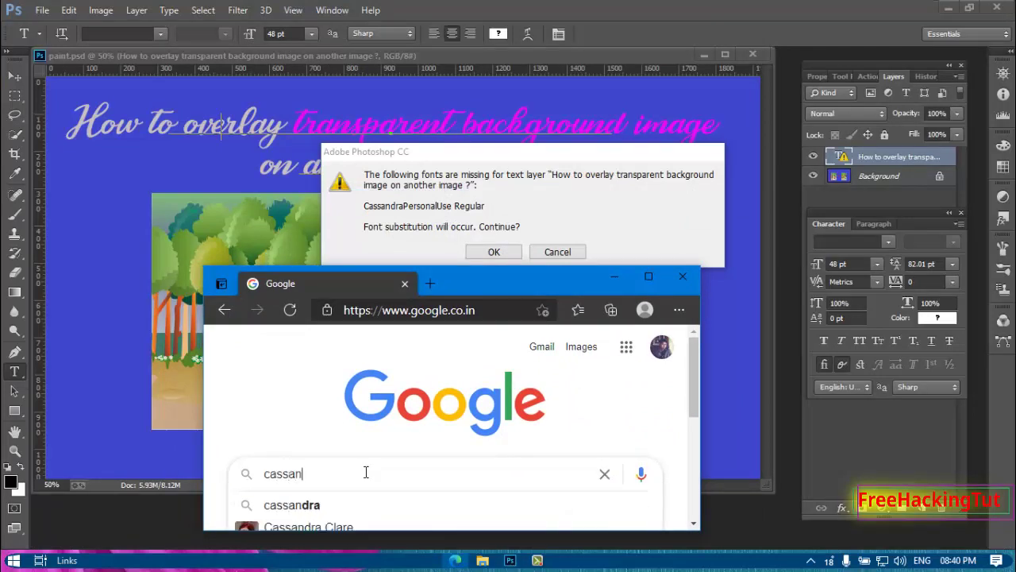
type("drapers")
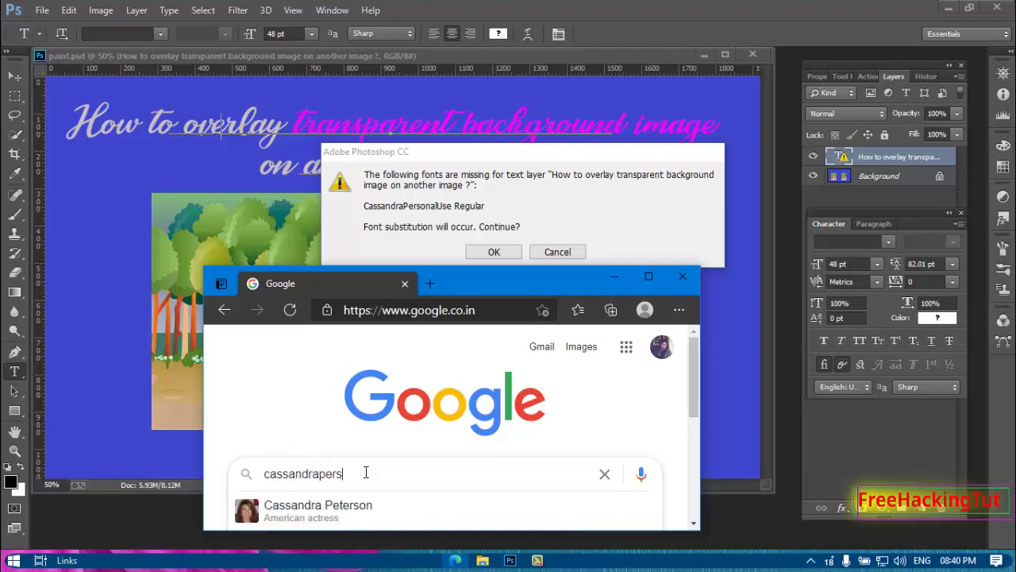
type("onaluse")
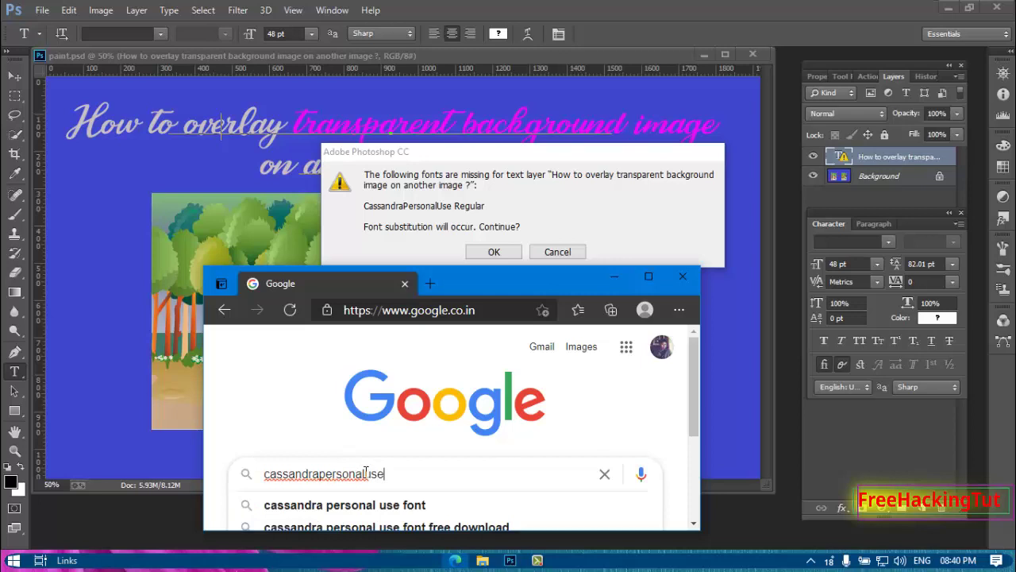
key("Down")
key("Down")
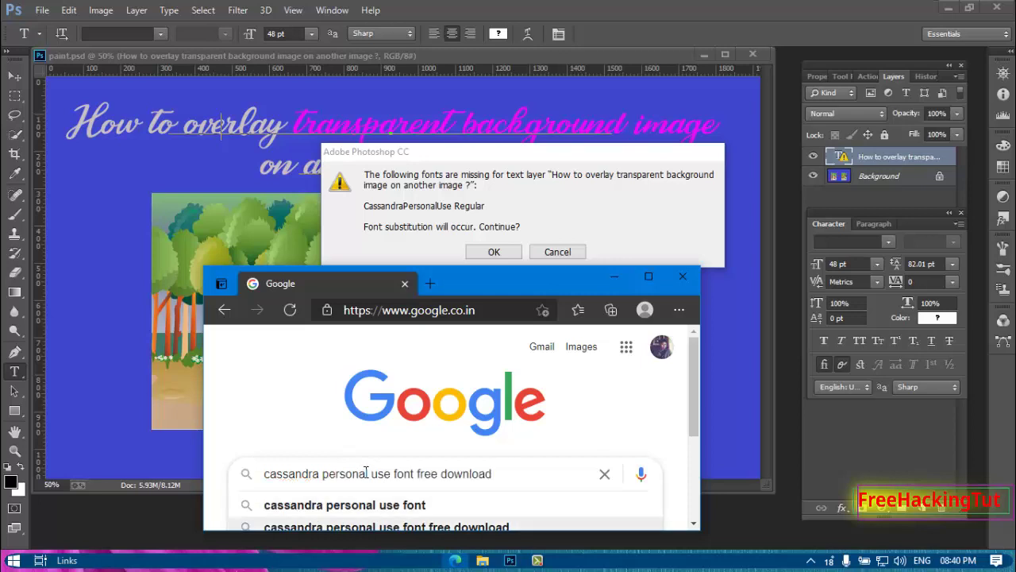
left_click(648, 275)
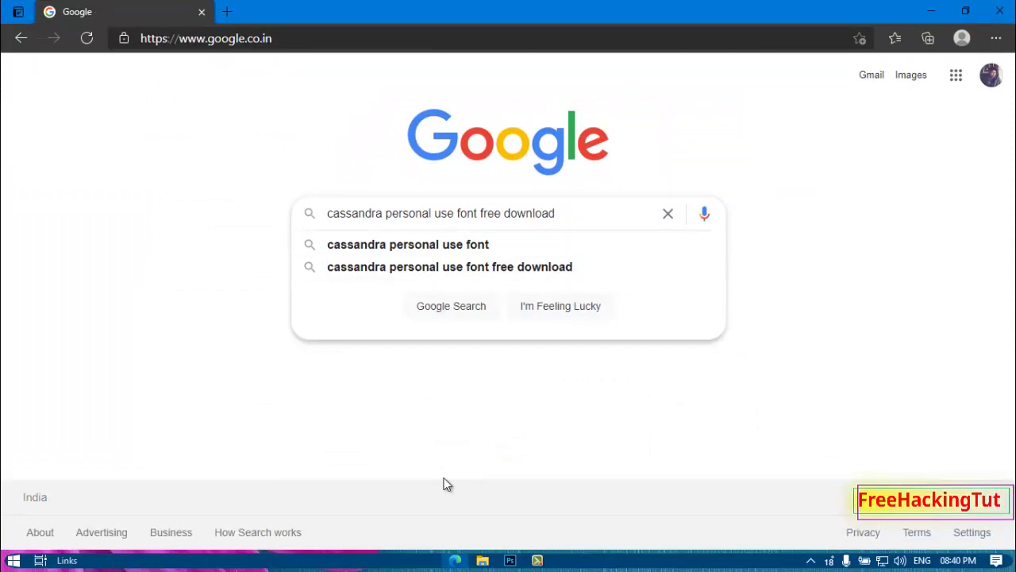
left_click(443, 267)
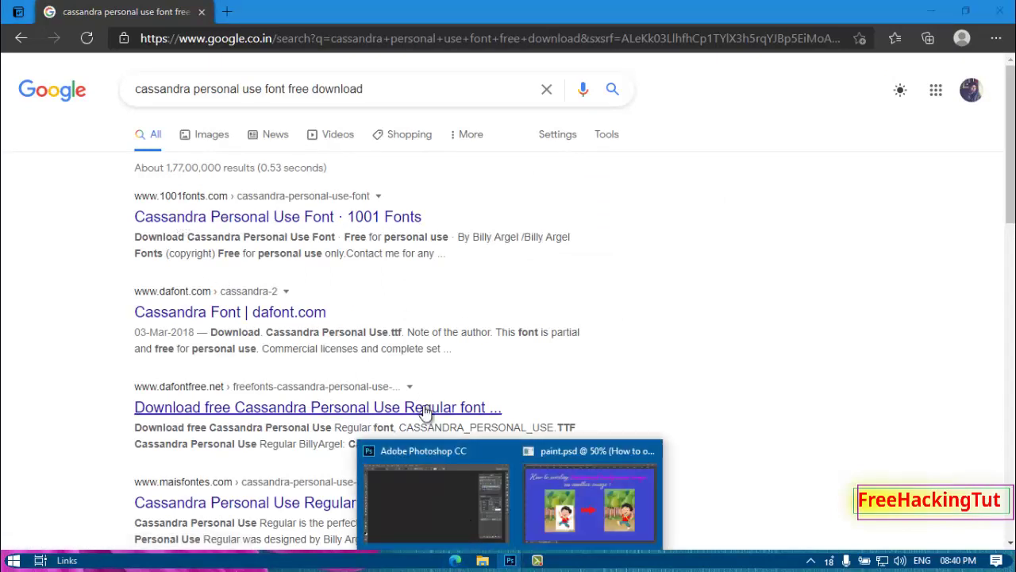
left_click(435, 485)
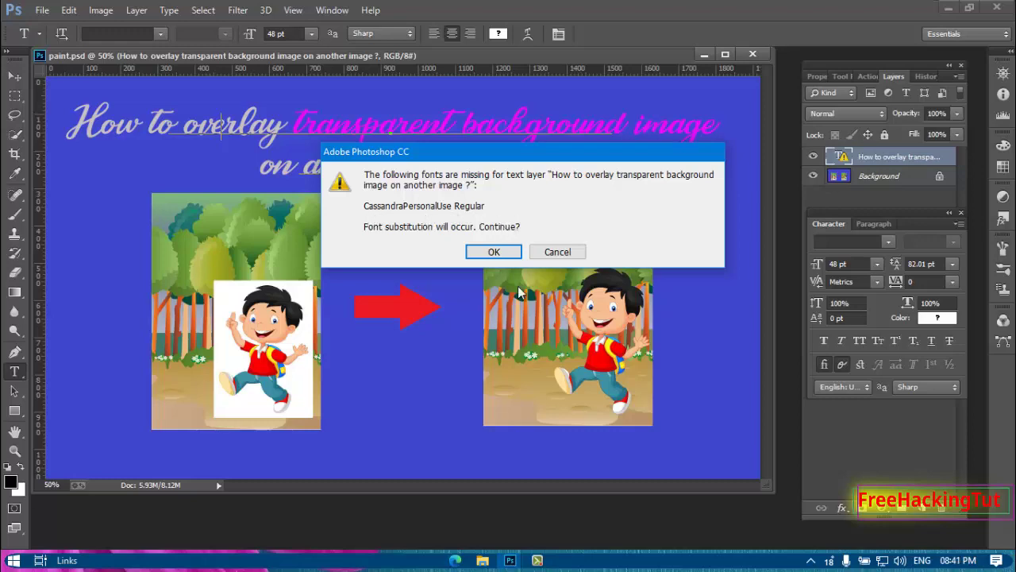
left_click(457, 562)
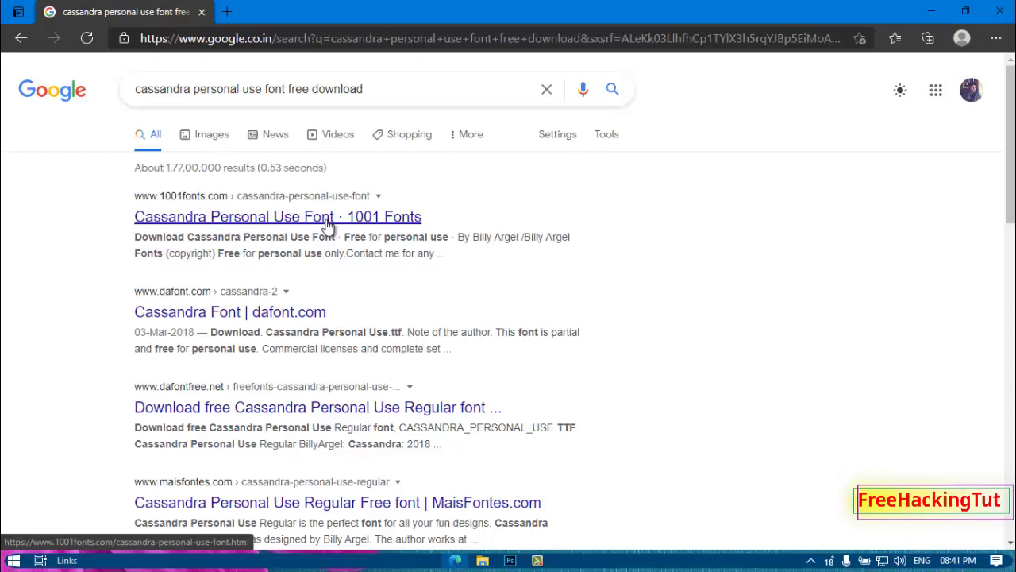
Download the Cassandra Personal Use font zip from its 1001 Fonts page
left_click(272, 225)
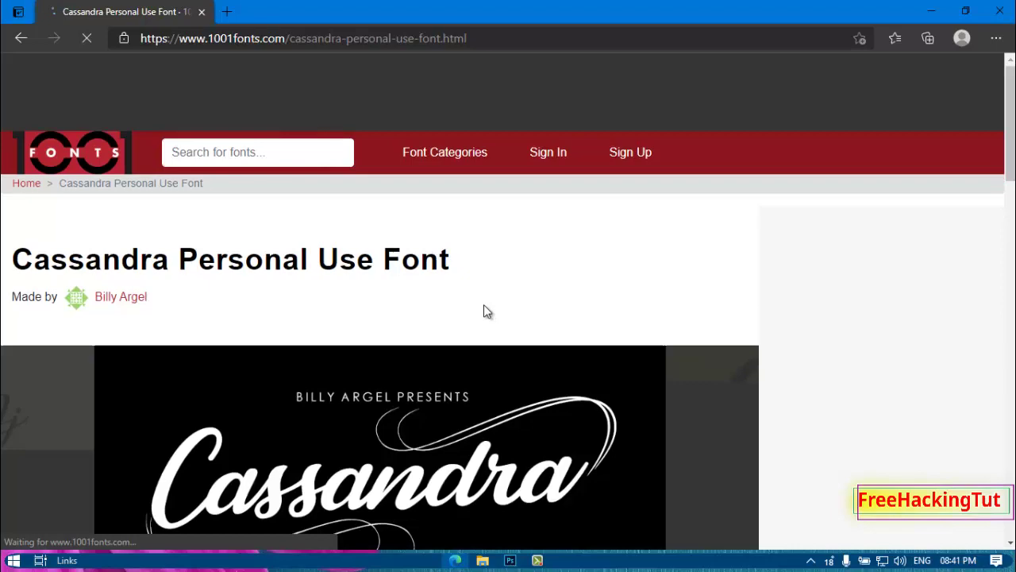
scroll(486, 306, "down", 5)
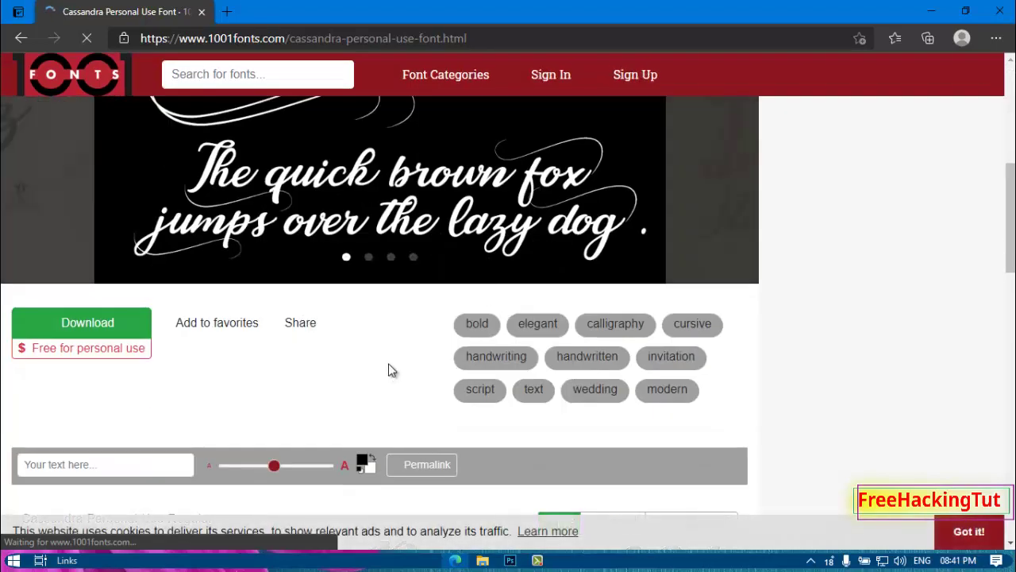
scroll(225, 379, "down", 2)
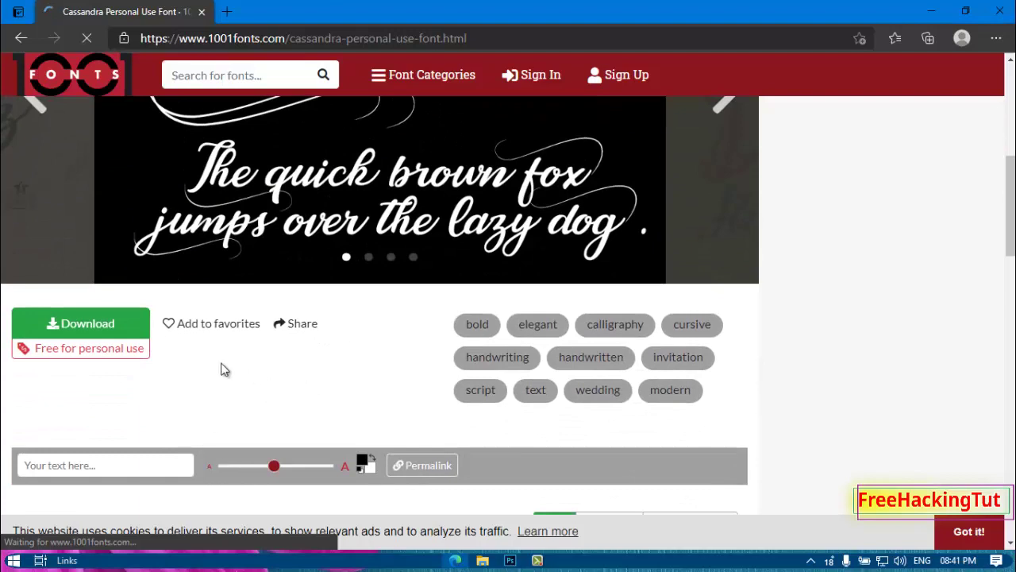
left_click(89, 330)
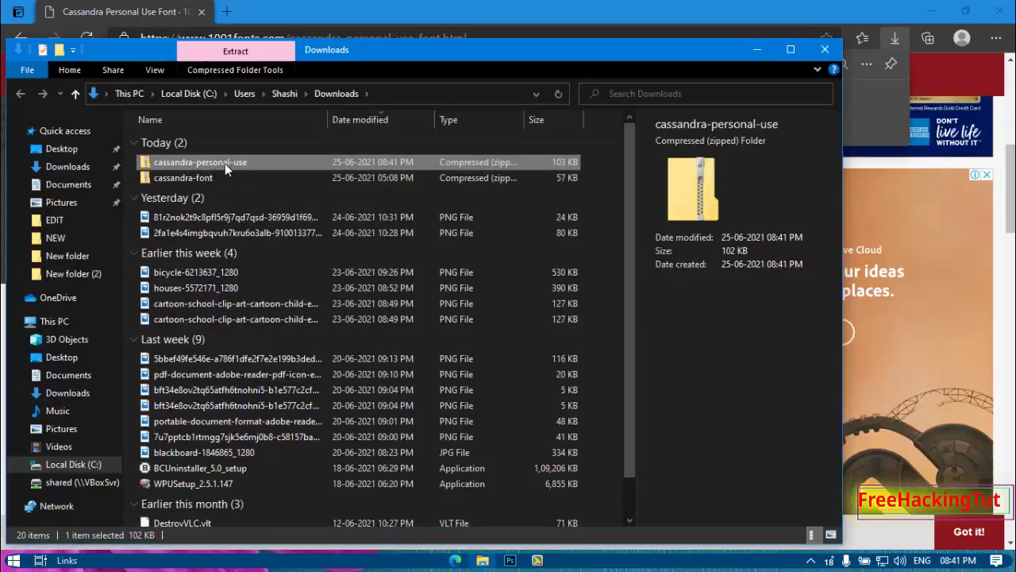
Install the Cassandra Personal Use .ttf from the downloaded zip and close the font preview
double_click(230, 162)
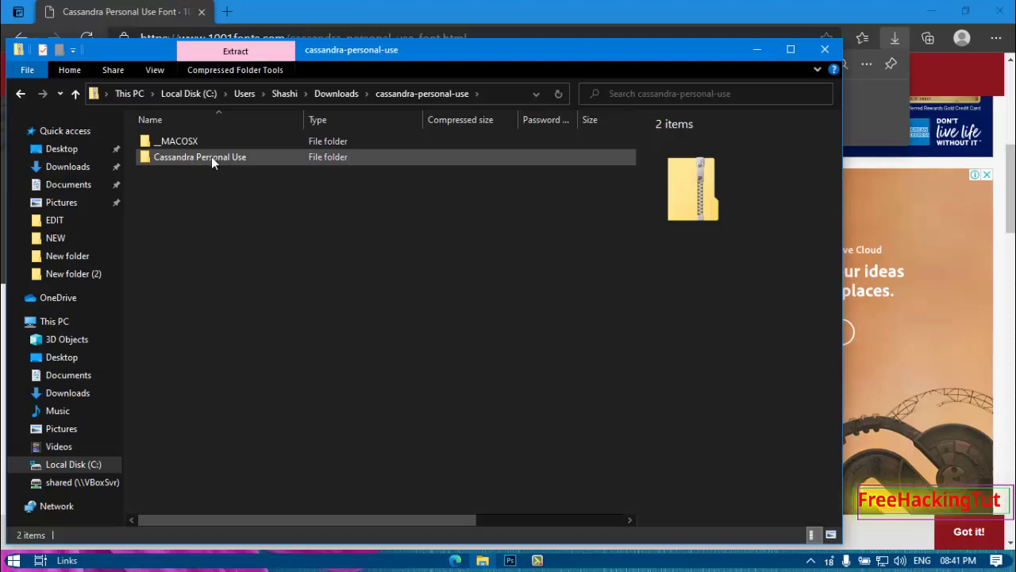
double_click(212, 157)
double_click(211, 158)
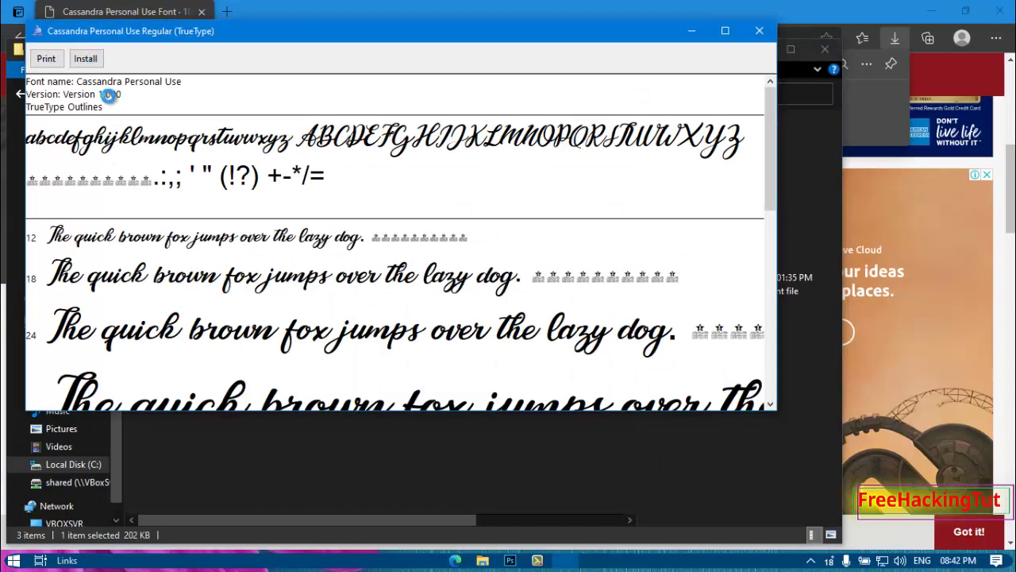
left_click(85, 58)
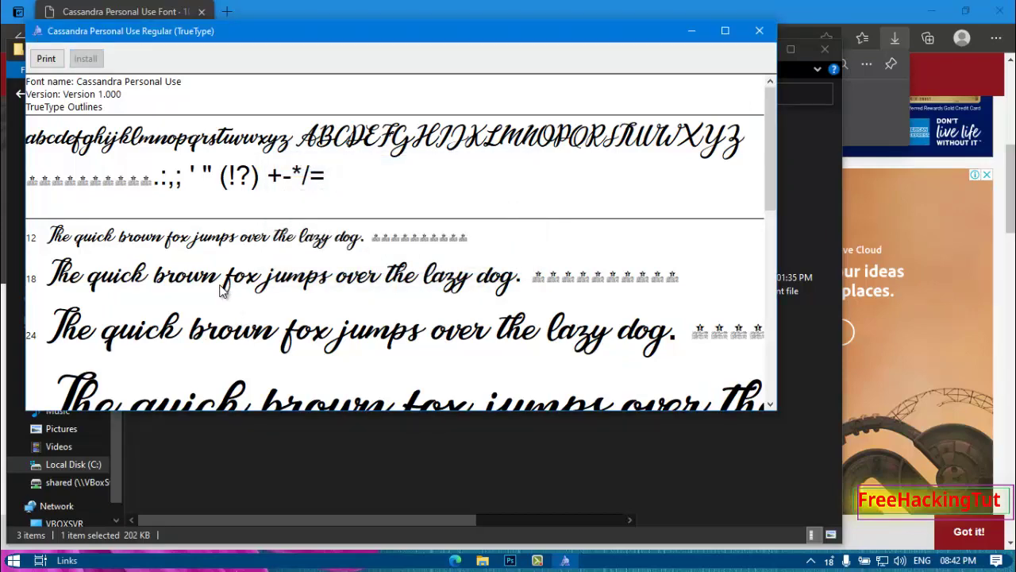
left_click(756, 30)
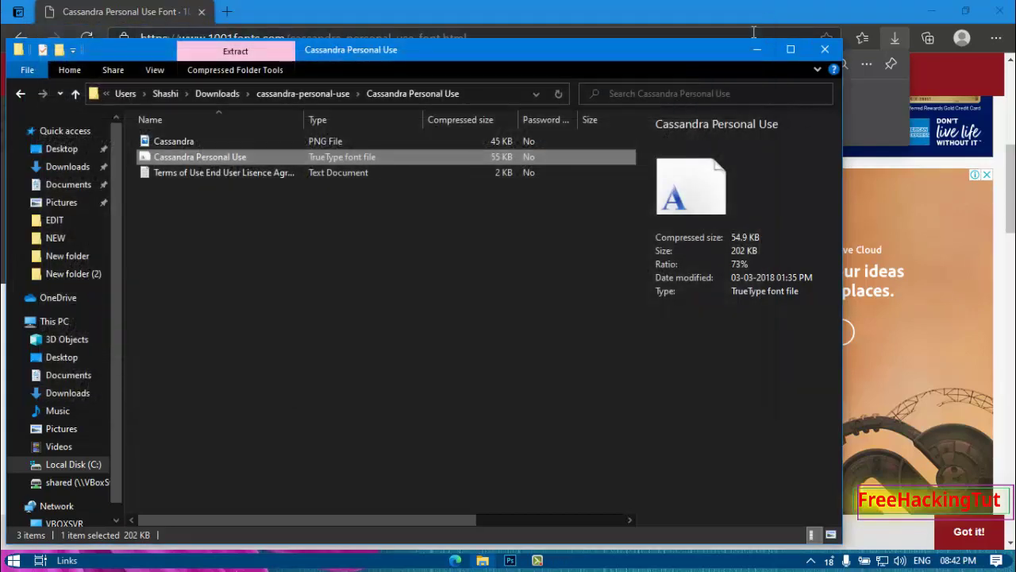
Close Explorer, quit Photoshop discarding changes, and reopen paint.psd from the desktop
left_click(822, 49)
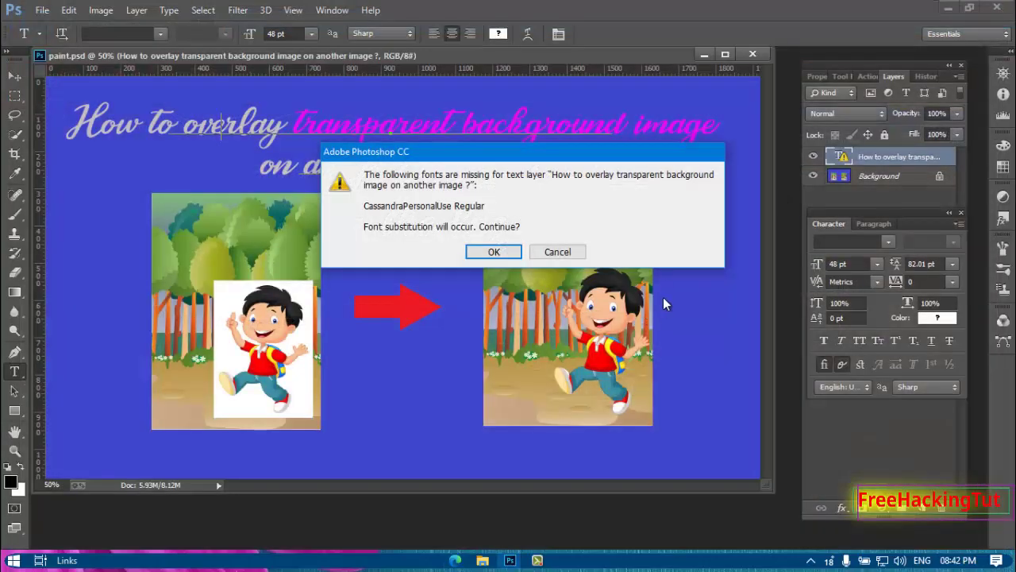
left_click(501, 252)
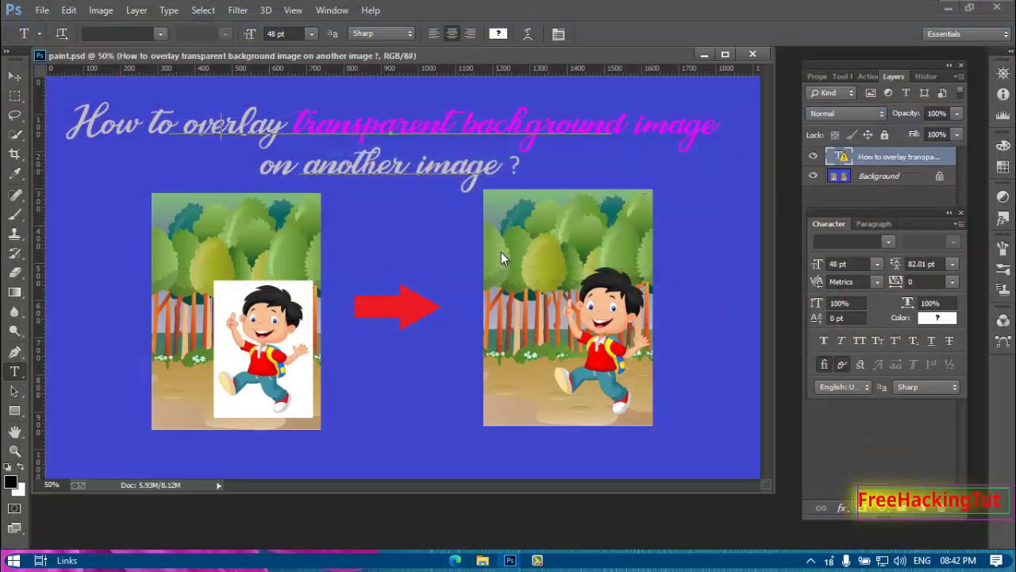
left_click(996, 11)
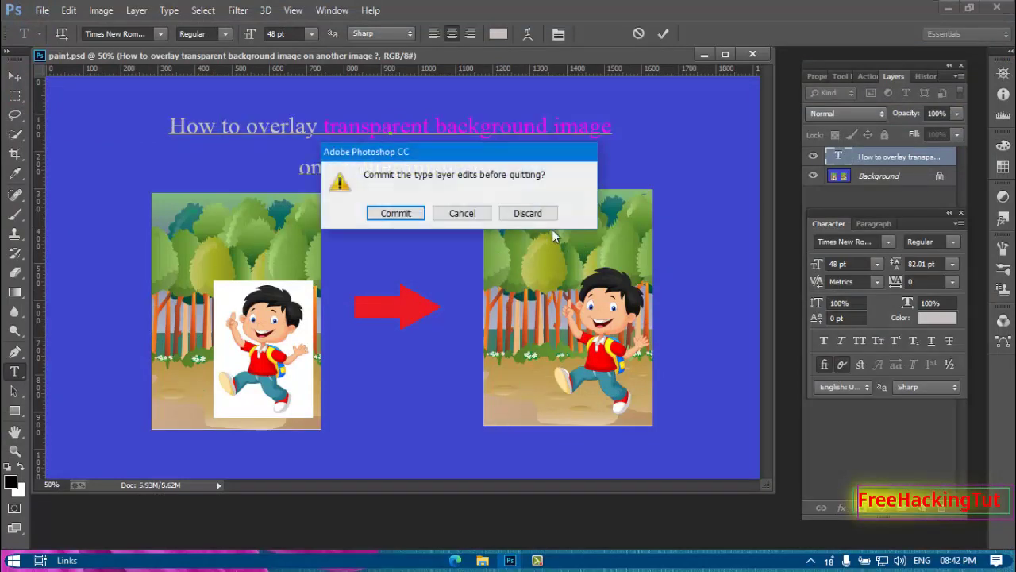
left_click(523, 212)
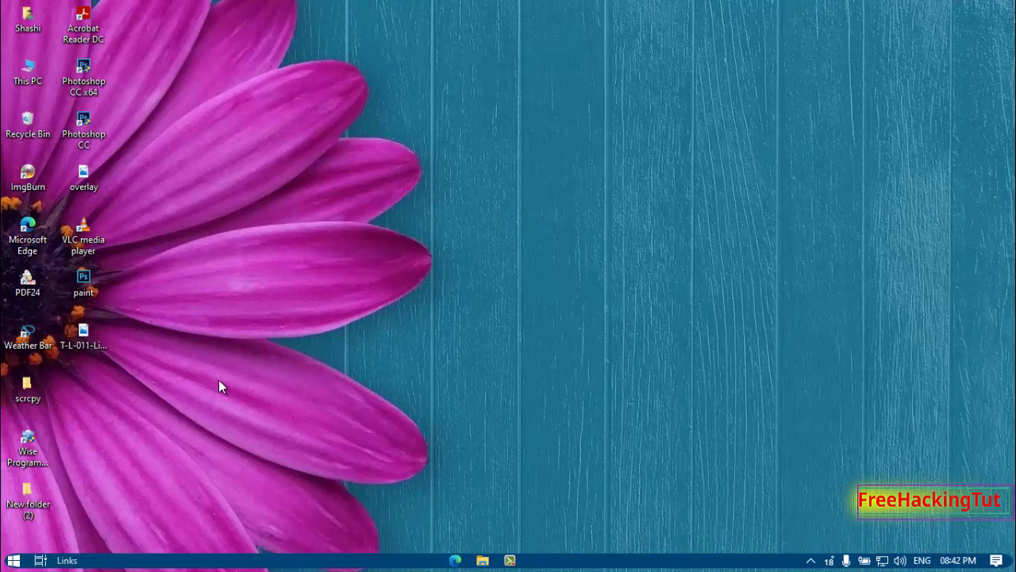
double_click(83, 282)
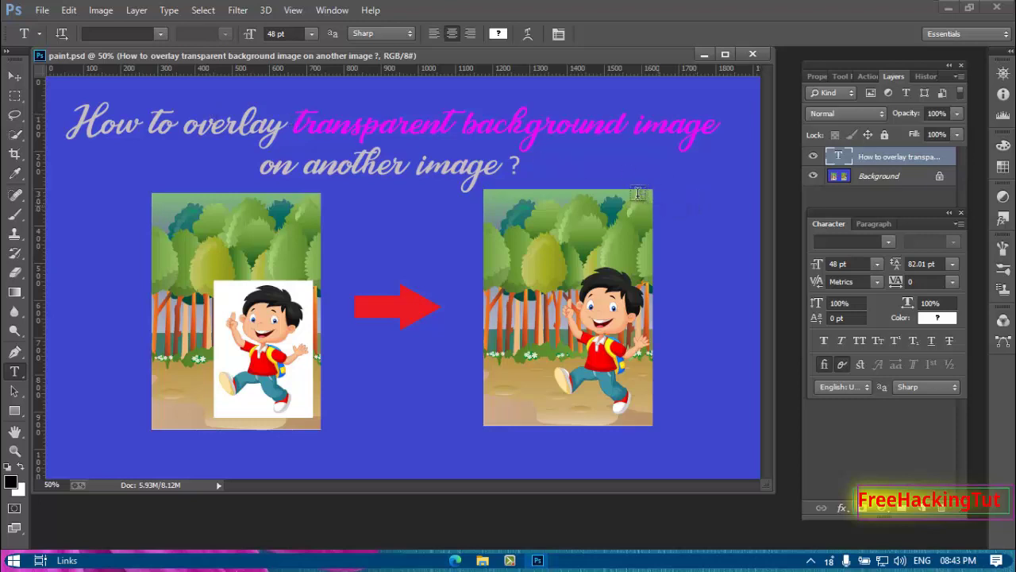
Test-edit the title text and confirm its font is Cassandra Personal Use at 48 pt
left_click(483, 169)
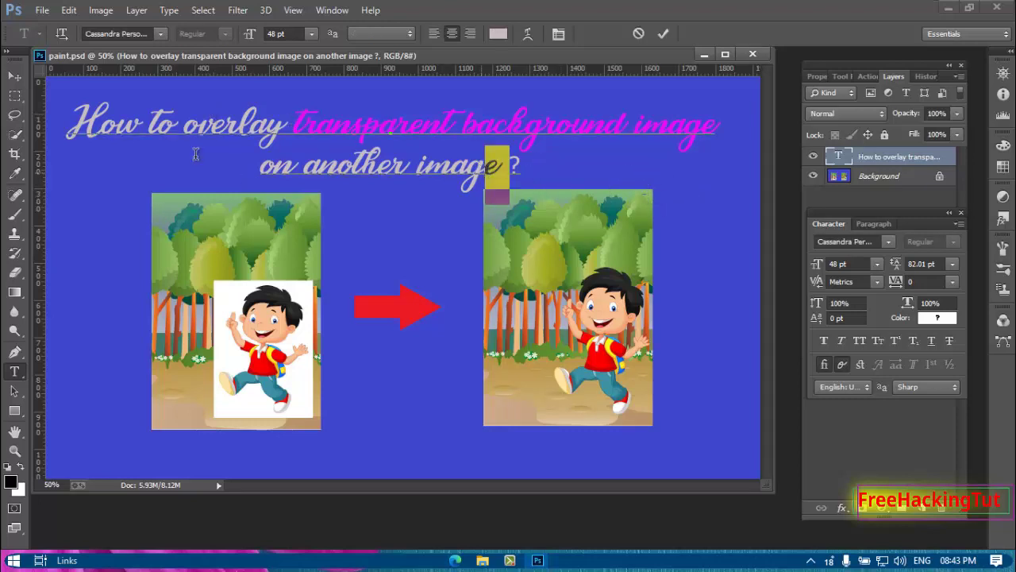
key("ctrl+a")
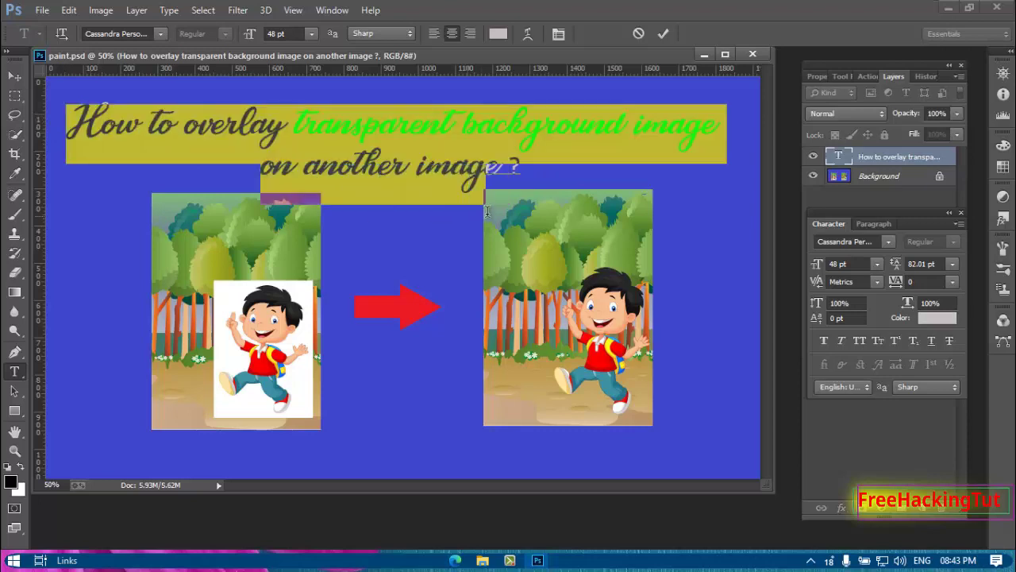
left_click(298, 120)
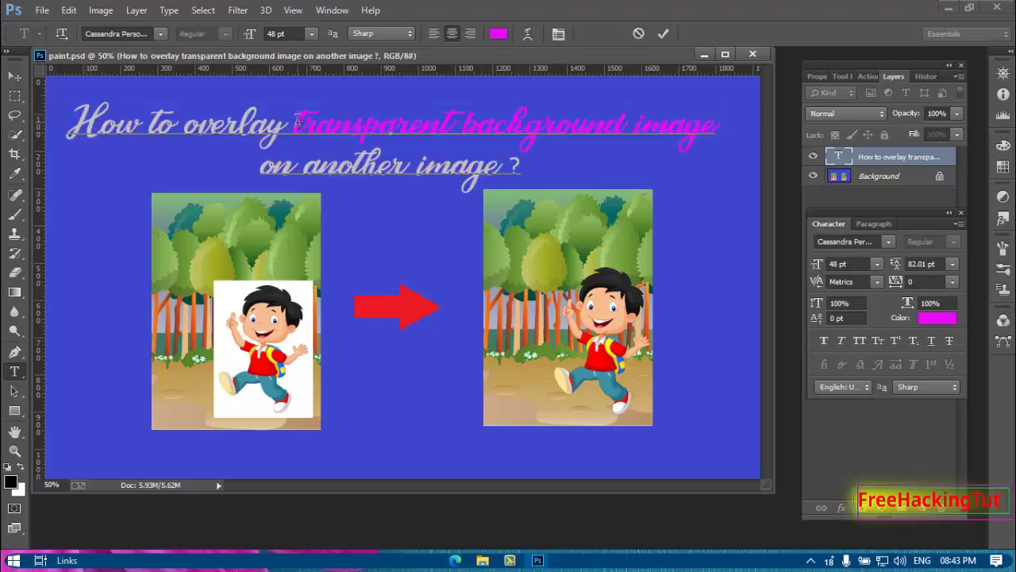
type("fj")
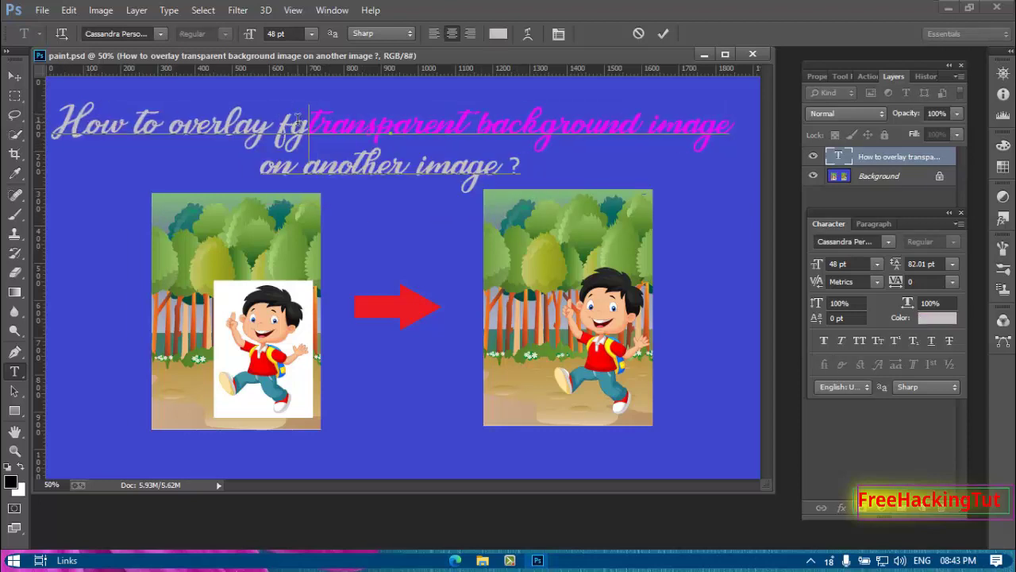
key("BackSpace")
key("BackSpace")
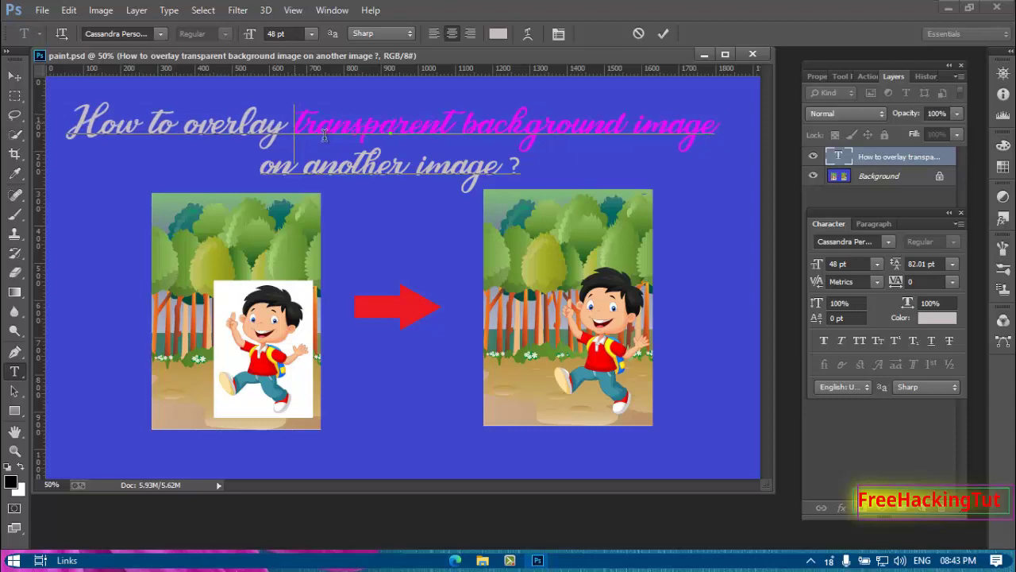
left_click(160, 34)
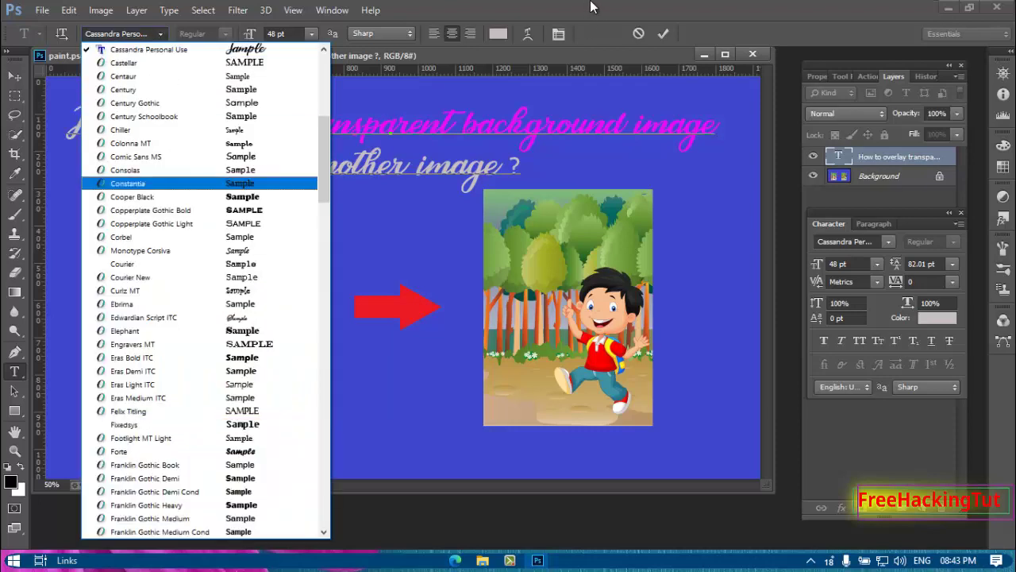
left_click(388, 345)
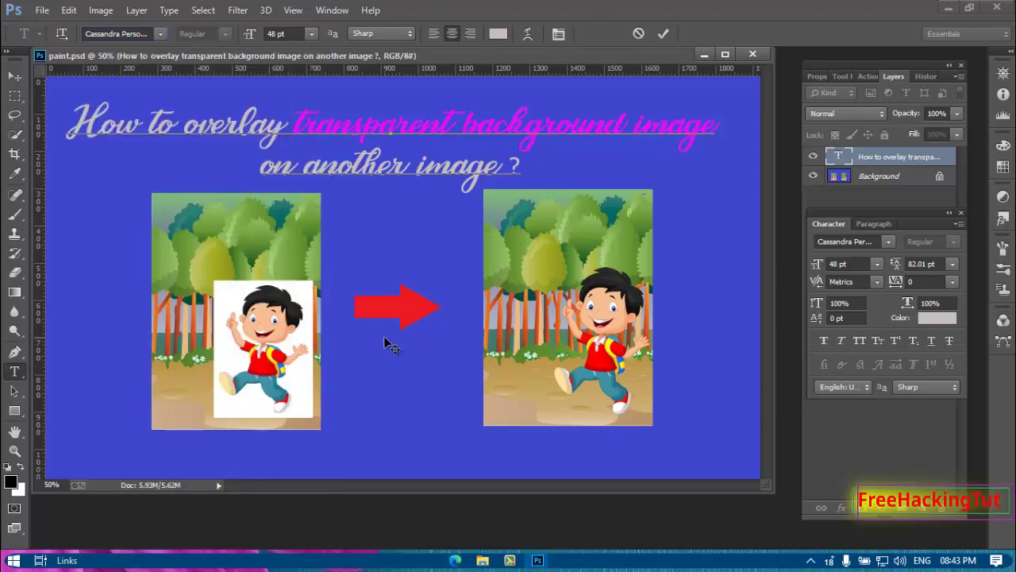